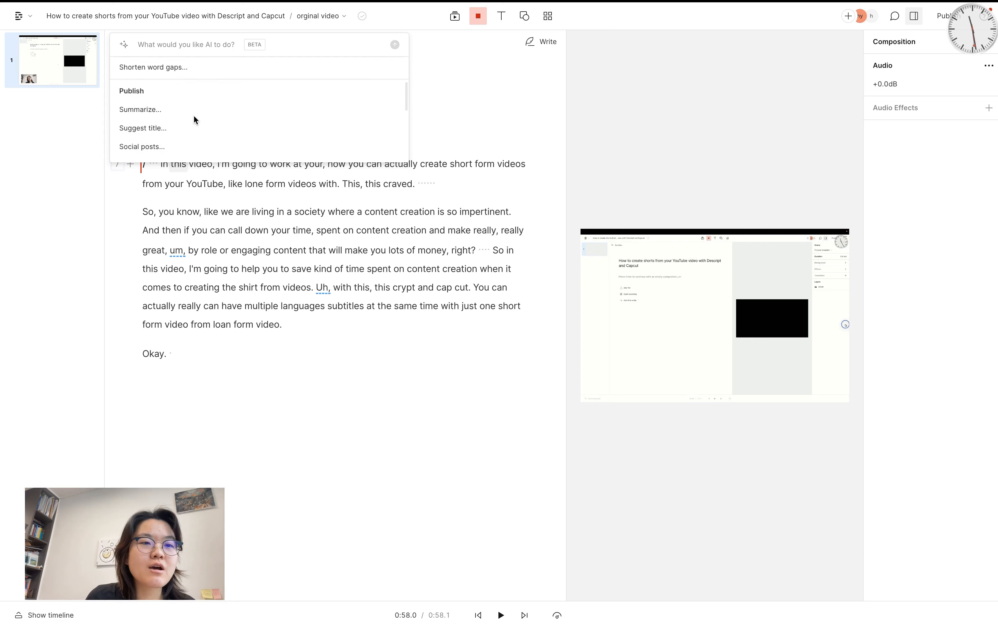
# Step: Ask the AI to find five options for clips from the script, each around a few sentences long
pyautogui.scroll(-3, 276, 126)
pyautogui.scroll(-5, 275, 126)
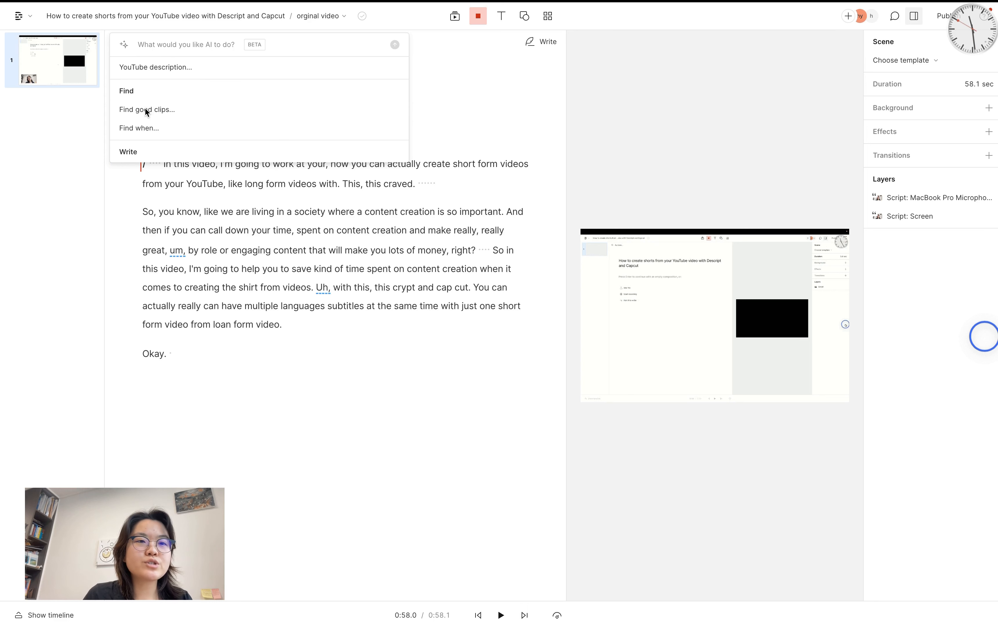
pyautogui.click(145, 110)
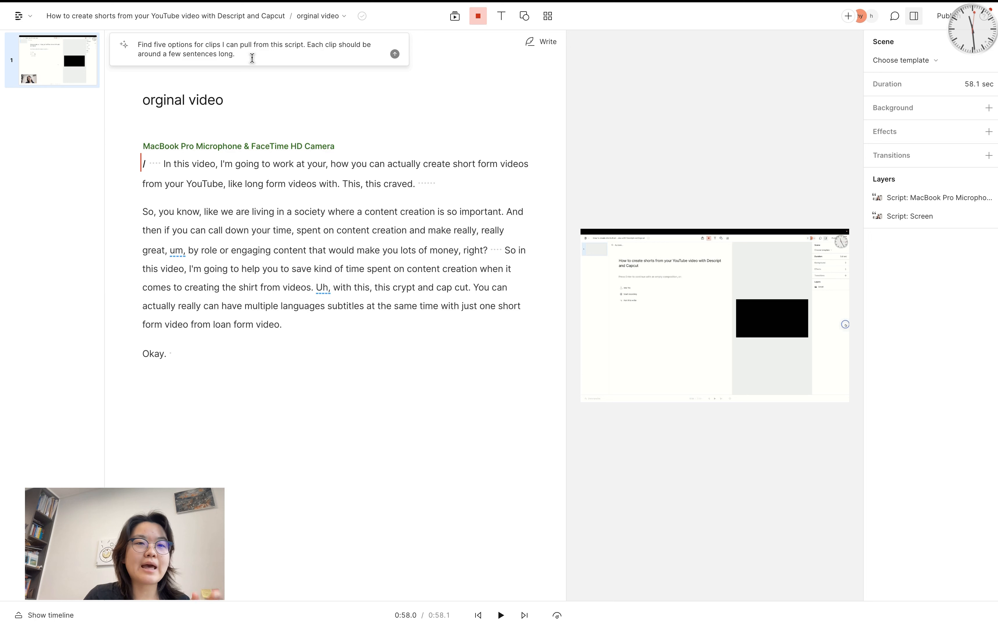
pyautogui.press('Return')
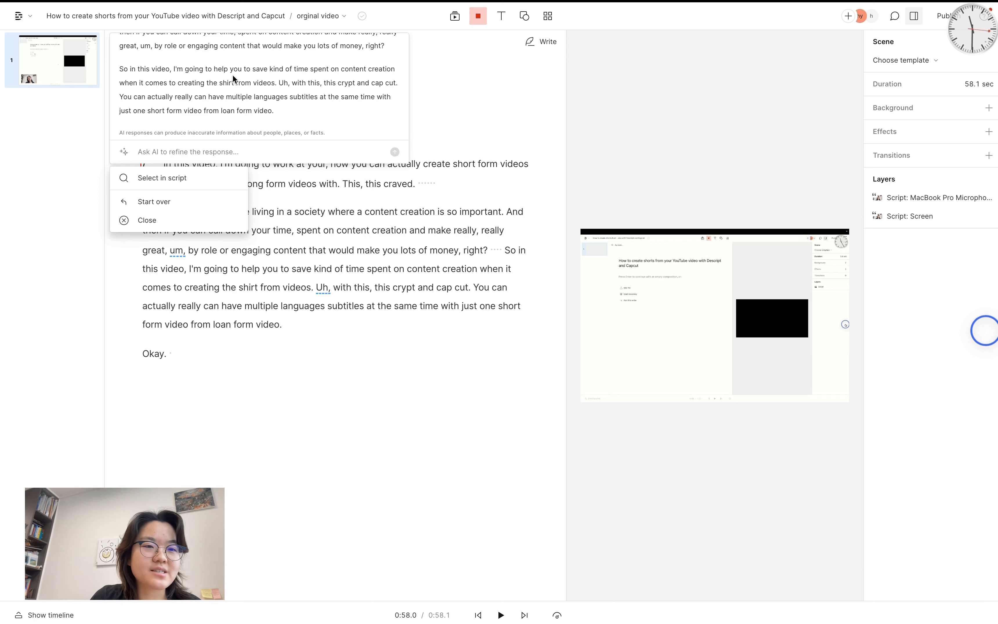
# Step: Read through the AI's suggested clips and select them in the script
pyautogui.scroll(3, 219, 98)
pyautogui.scroll(-3, 250, 81)
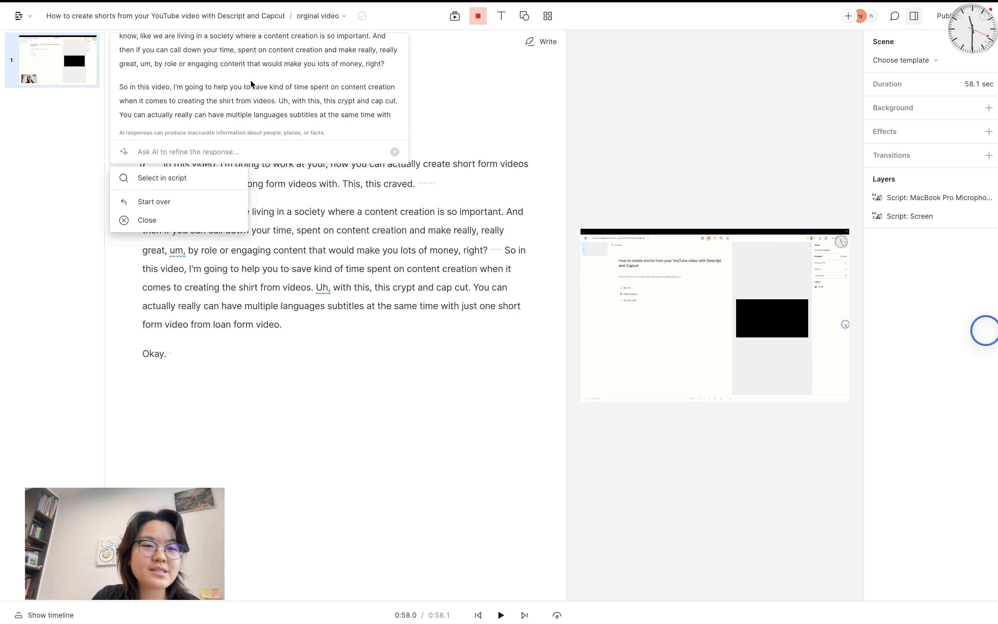
pyautogui.scroll(4, 250, 80)
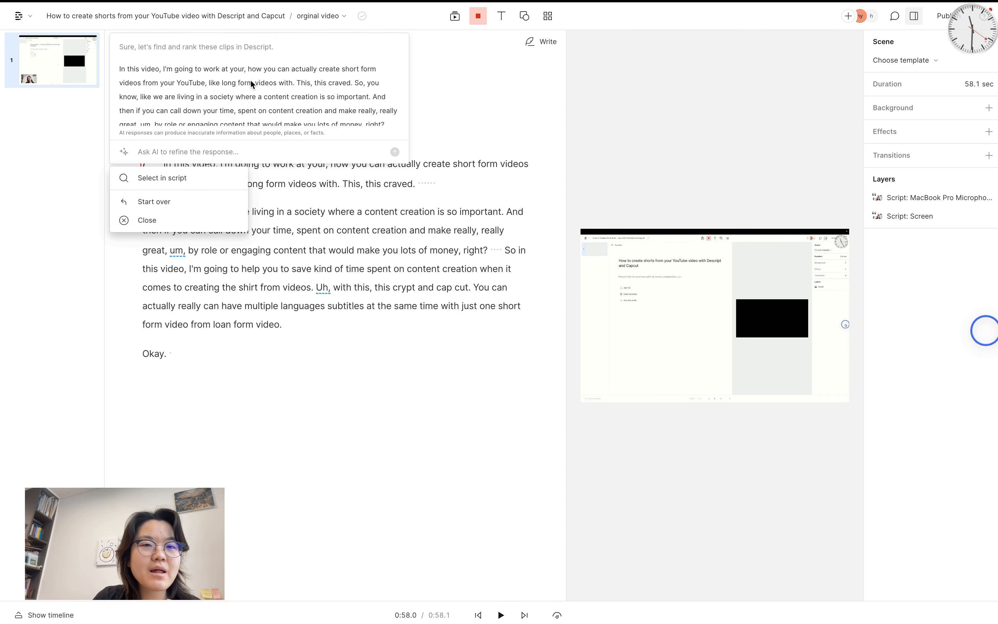
pyautogui.scroll(-3, 250, 80)
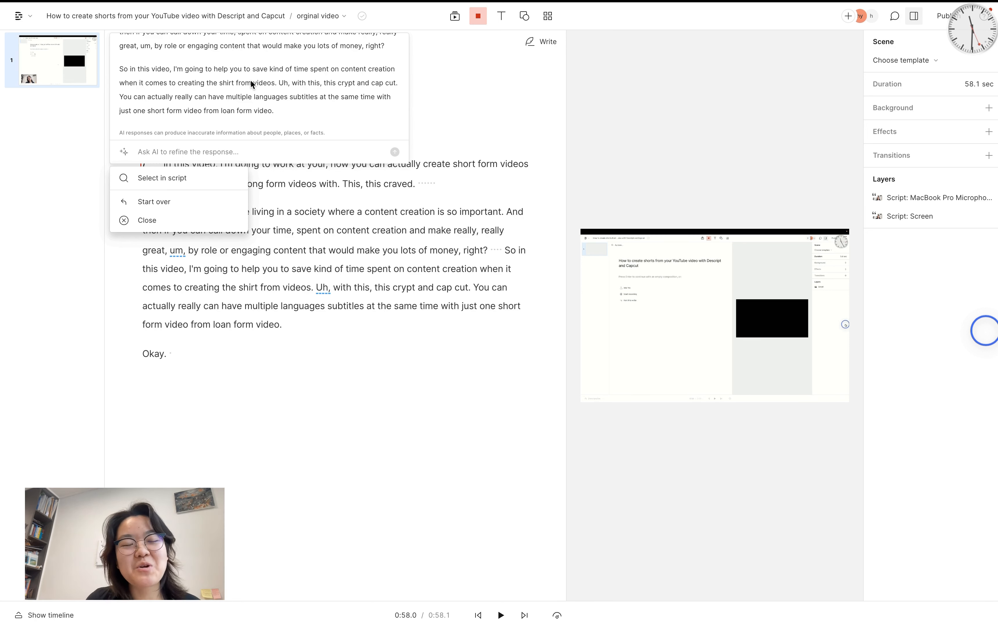
pyautogui.scroll(2, 250, 79)
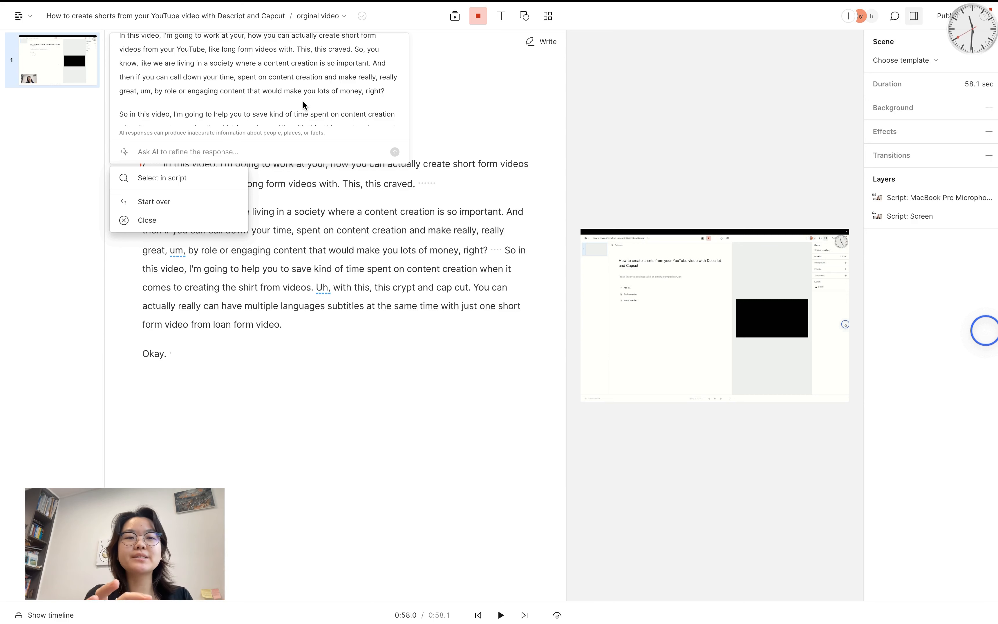
pyautogui.click(188, 178)
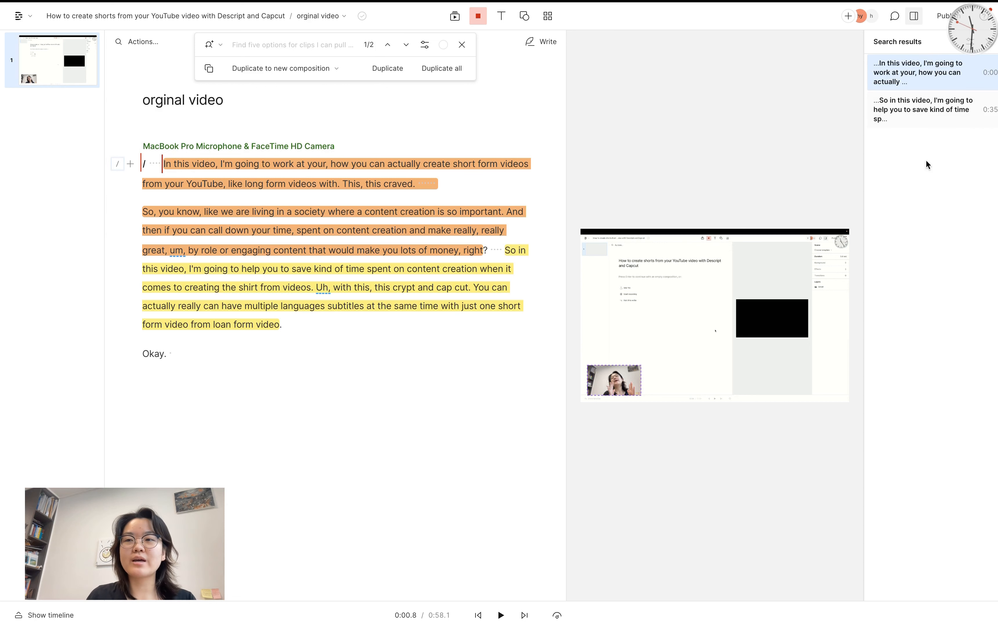
# Step: Compare the two found clips and play back the start of the first one
pyautogui.click(939, 104)
pyautogui.click(941, 65)
pyautogui.press('space')
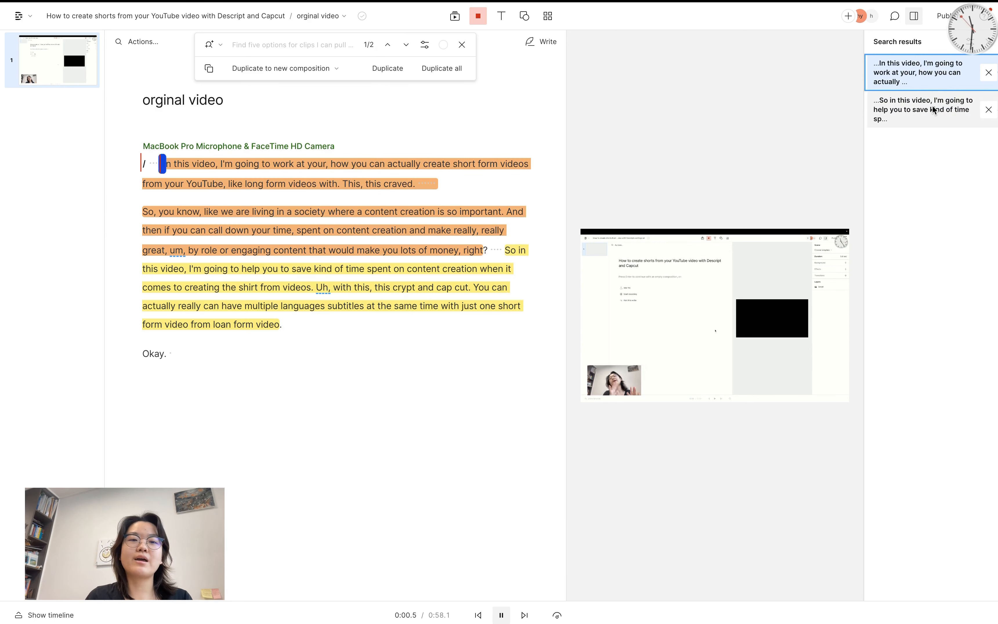
pyautogui.click(982, 328)
pyautogui.press('space')
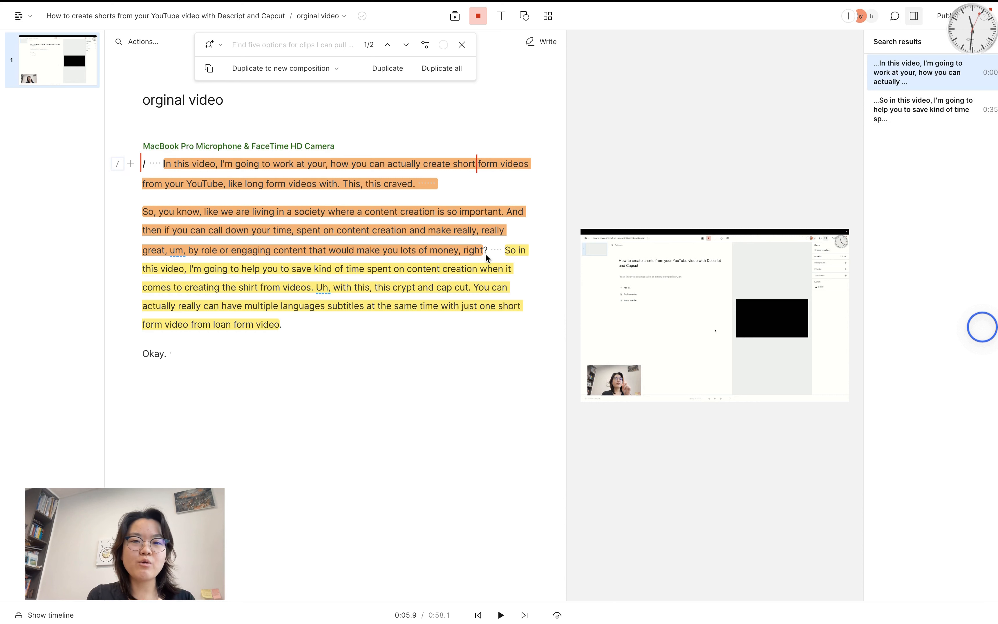
# Step: Copy the passage from "So in this video" to "loan form video" into the empty "shorts - test" composition
pyautogui.moveTo(485, 254); pyautogui.dragTo(442, 396)
pyautogui.press('super+c')
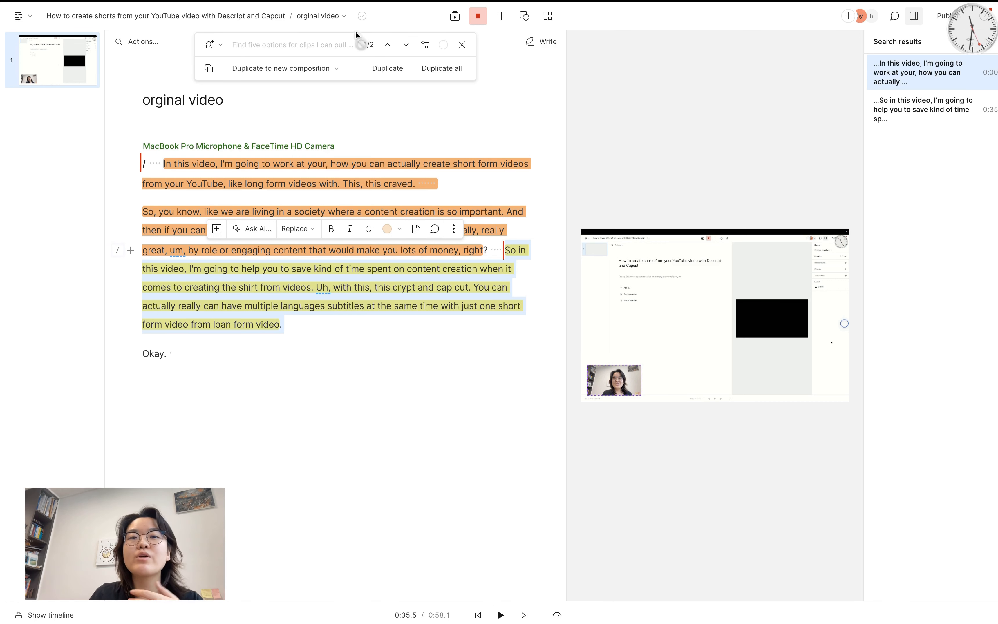
pyautogui.click(341, 18)
pyautogui.click(345, 87)
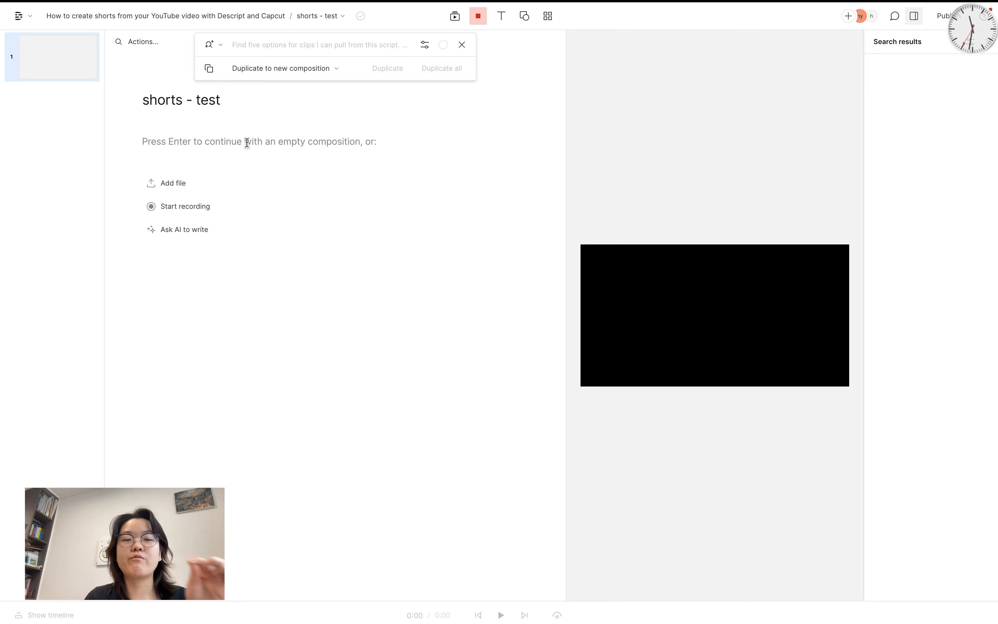
pyautogui.press('Return')
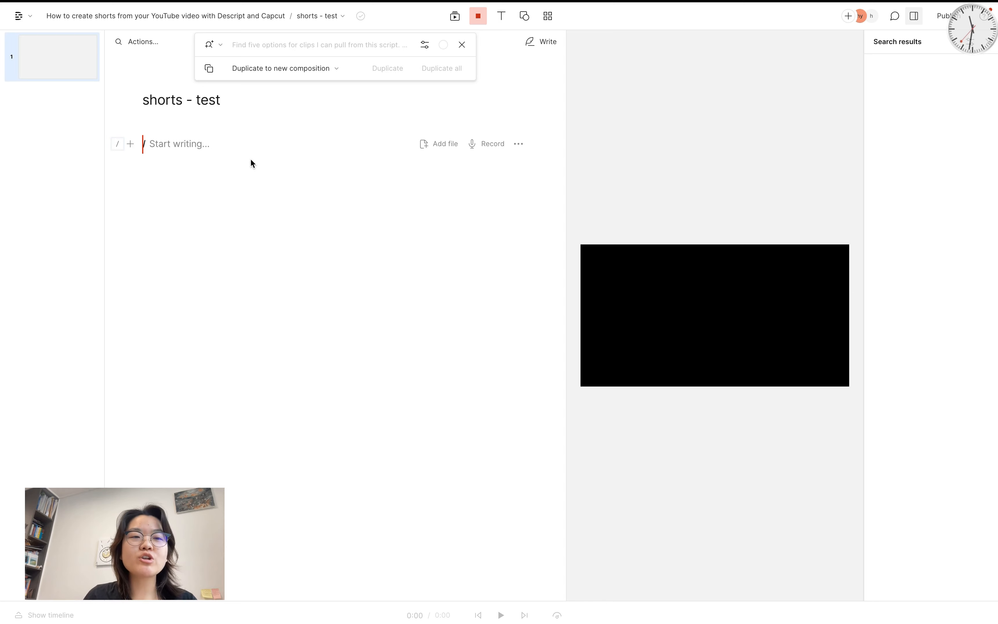
pyautogui.press('super+v')
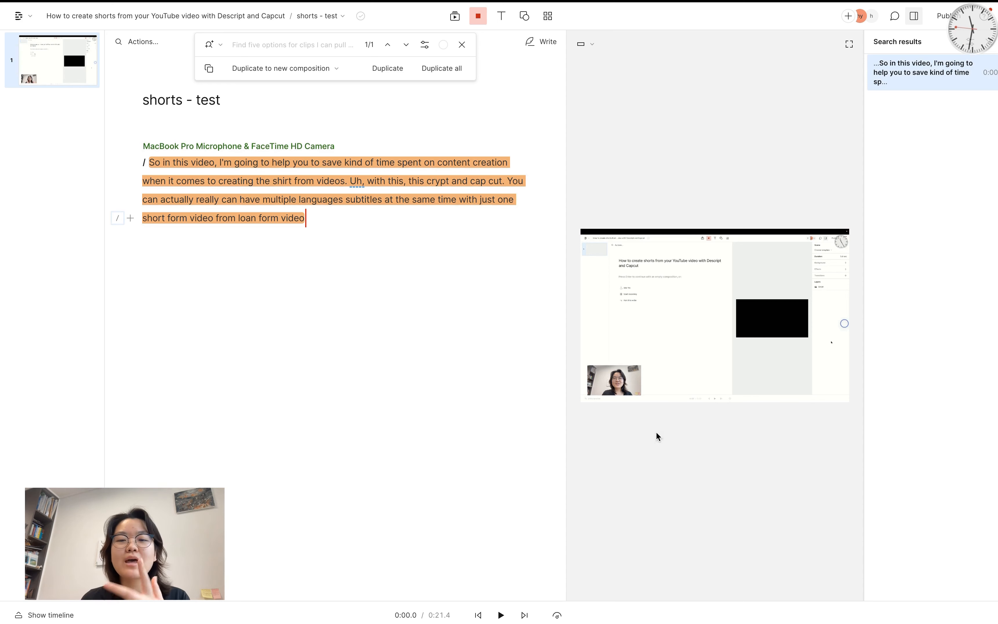
# Step: Set the composition to Portrait 9:16 and enlarge the webcam video to span the frame's full width
pyautogui.click(592, 44)
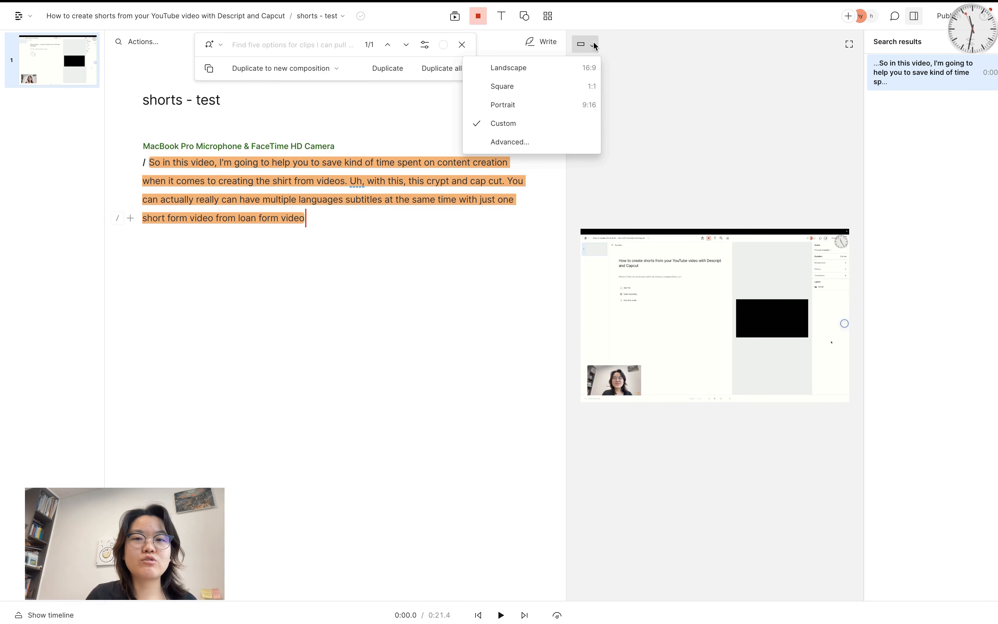
pyautogui.click(583, 107)
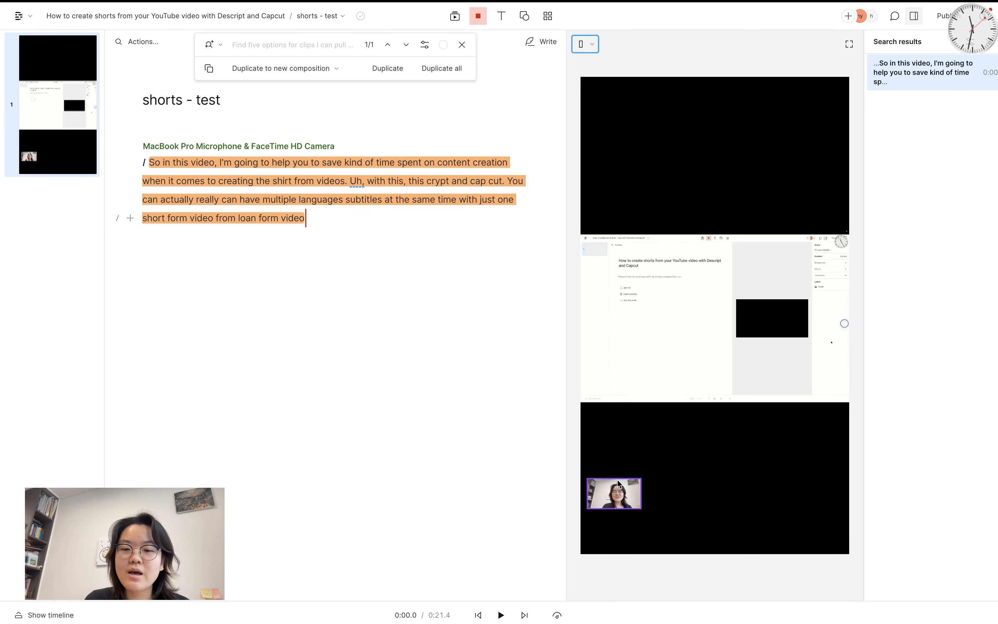
pyautogui.click(617, 491)
pyautogui.moveTo(643, 481); pyautogui.dragTo(837, 423)
pyautogui.moveTo(725, 369); pyautogui.dragTo(719, 371)
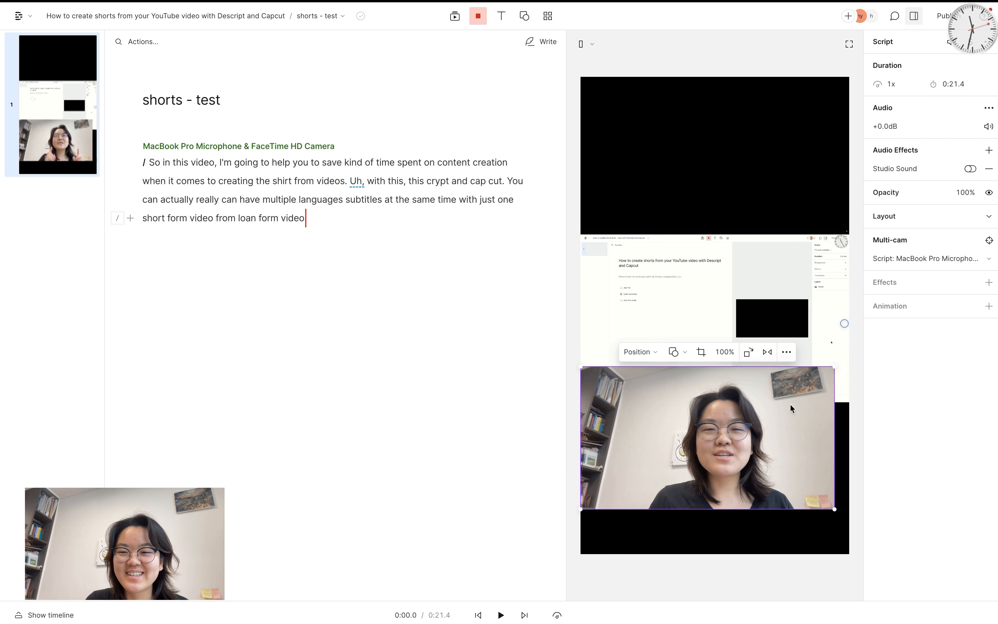
pyautogui.moveTo(836, 363); pyautogui.dragTo(849, 361)
# Step: Move the screen recording up and enlarge it to fill the area above the webcam video
pyautogui.moveTo(766, 289); pyautogui.dragTo(766, 253)
pyautogui.moveTo(846, 183); pyautogui.dragTo(923, 105)
pyautogui.moveTo(572, 133); pyautogui.dragTo(683, 97)
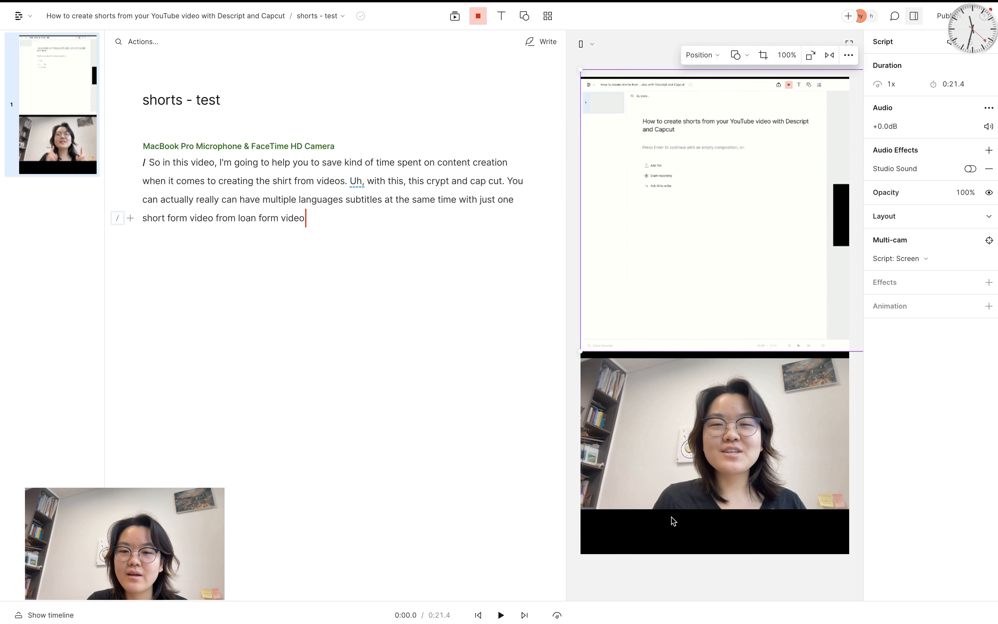
# Step: Enlarge the webcam video beyond the frame's width and align its upper edge with the screen recording's lower edge
pyautogui.click(752, 510)
pyautogui.moveTo(844, 512); pyautogui.dragTo(904, 569)
pyautogui.moveTo(734, 472); pyautogui.dragTo(728, 459)
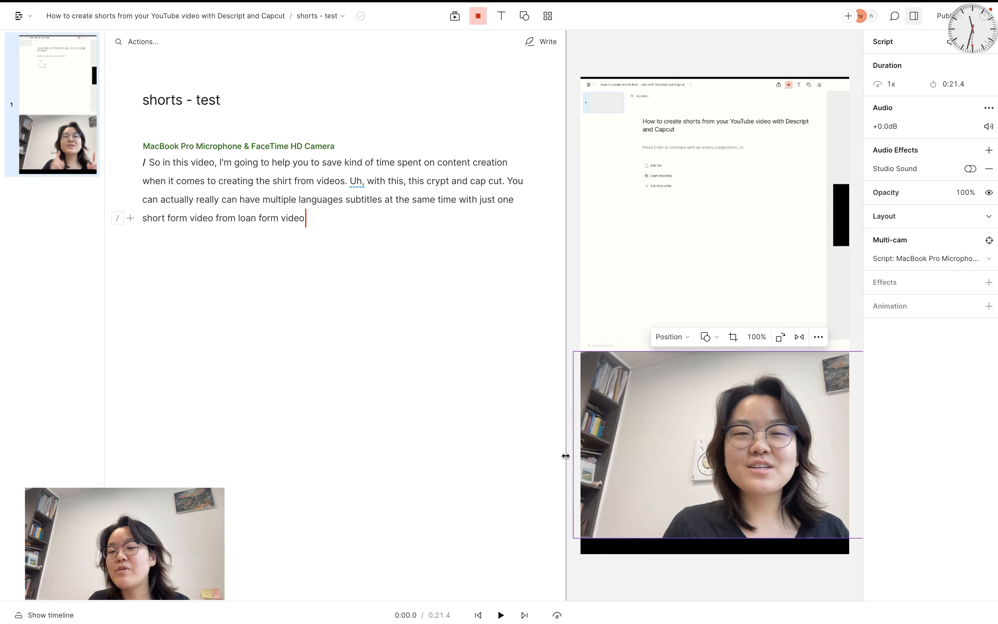
# Step: Move the webcam video up over the screen recording and enlarge it into a close-up of the face
pyautogui.moveTo(684, 425); pyautogui.dragTo(639, 296)
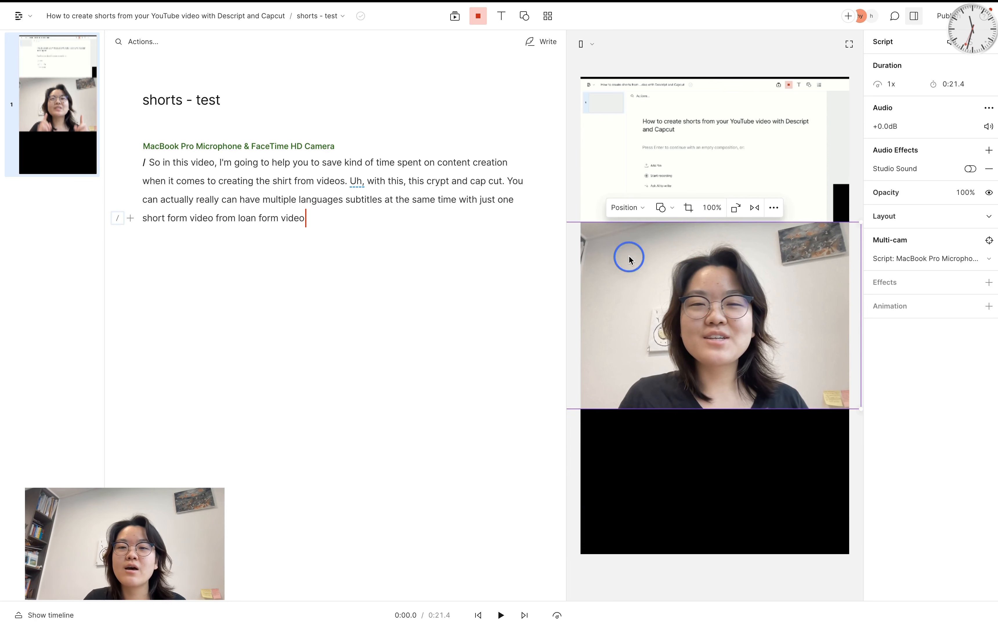
pyautogui.moveTo(629, 257); pyautogui.dragTo(720, 318)
pyautogui.moveTo(622, 283); pyautogui.dragTo(389, 107)
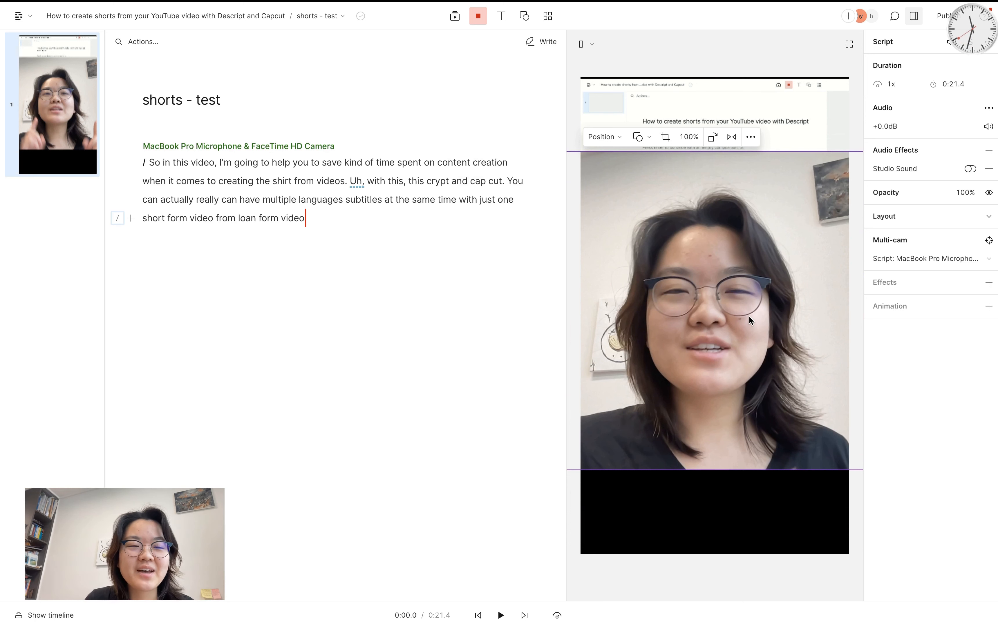
pyautogui.click(990, 334)
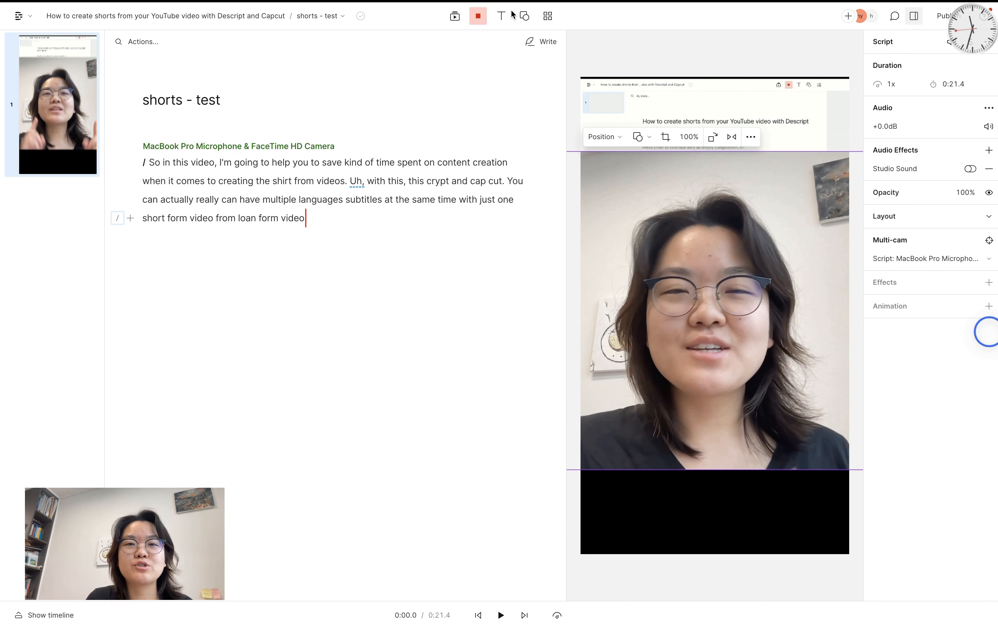
# Step: Add captions to the short and place them near the lower edge of the webcam video
pyautogui.click(503, 16)
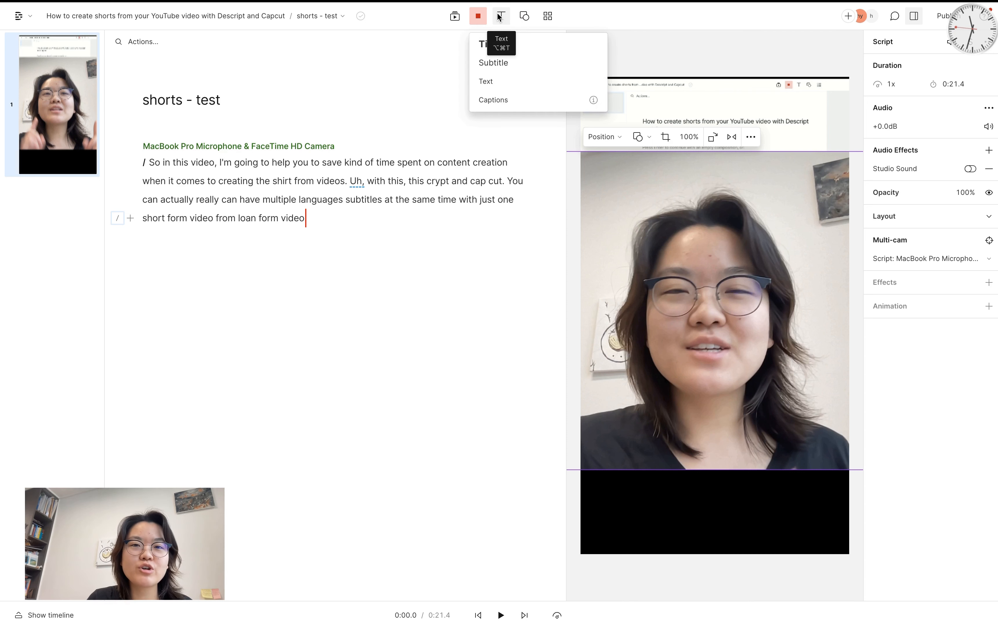
pyautogui.click(510, 101)
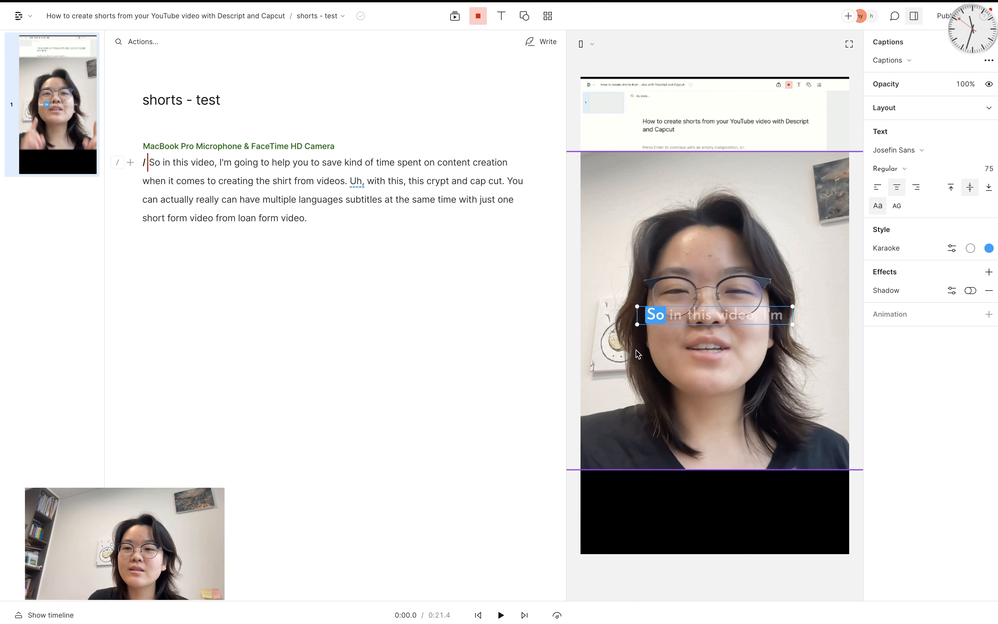
pyautogui.moveTo(675, 319); pyautogui.dragTo(672, 444)
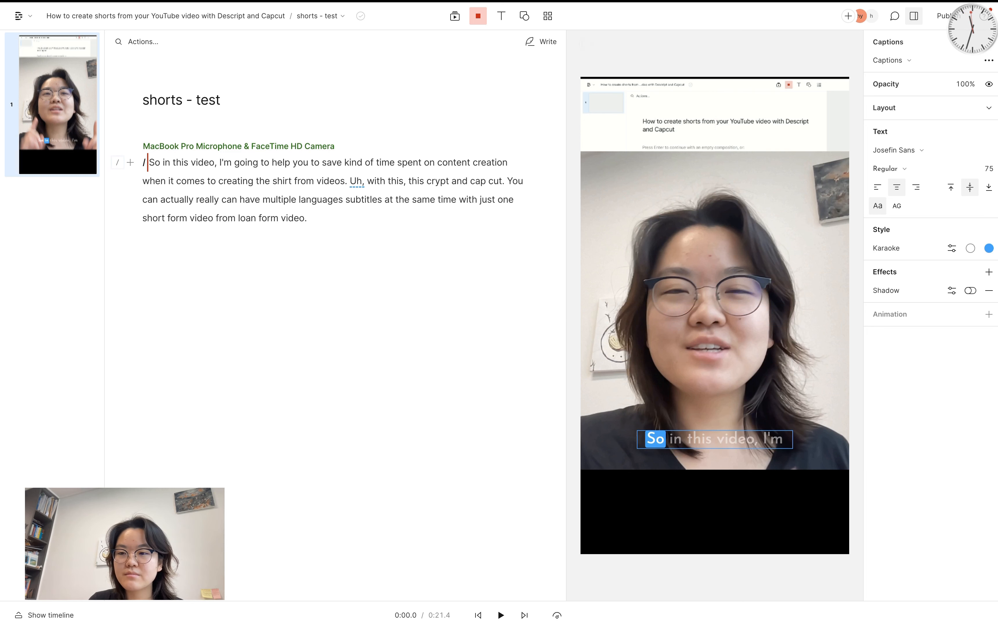
pyautogui.click(984, 328)
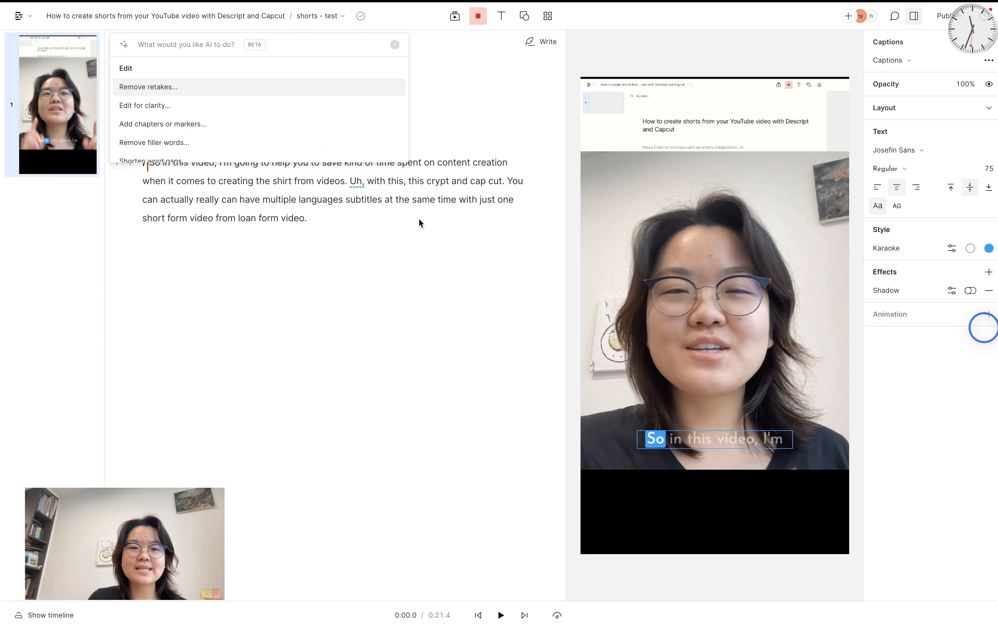
# Step: Play the short from the word "subtitles" to check the captions, and pause it shortly after
pyautogui.click(345, 199)
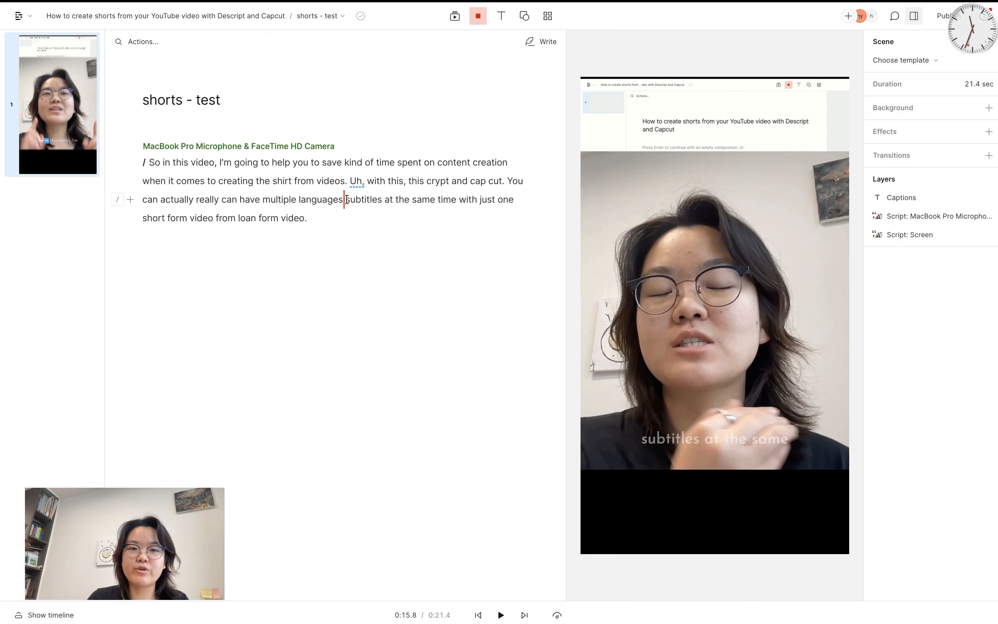
pyautogui.press('space')
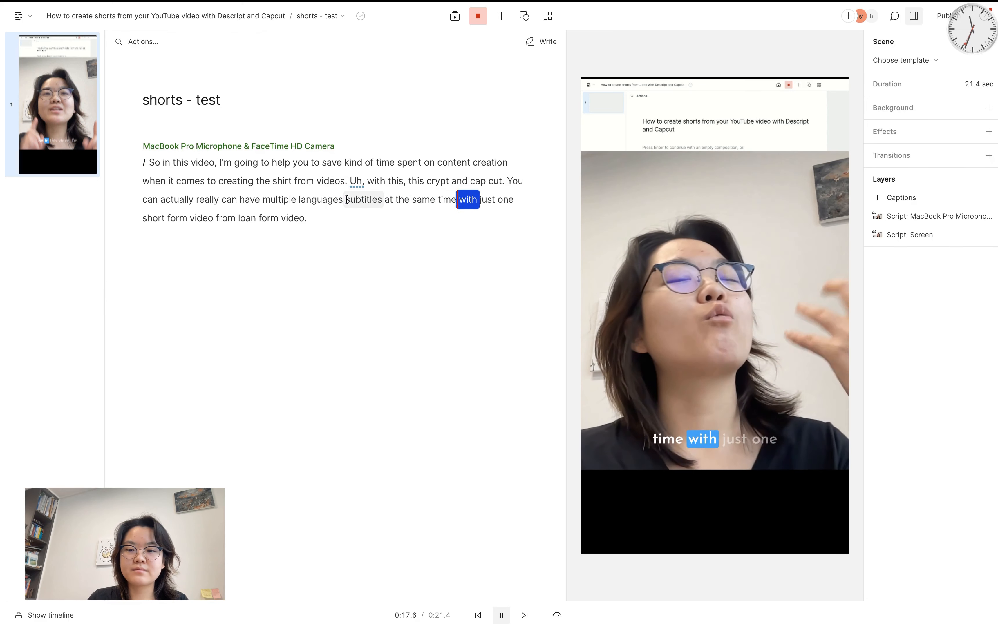
pyautogui.press('space')
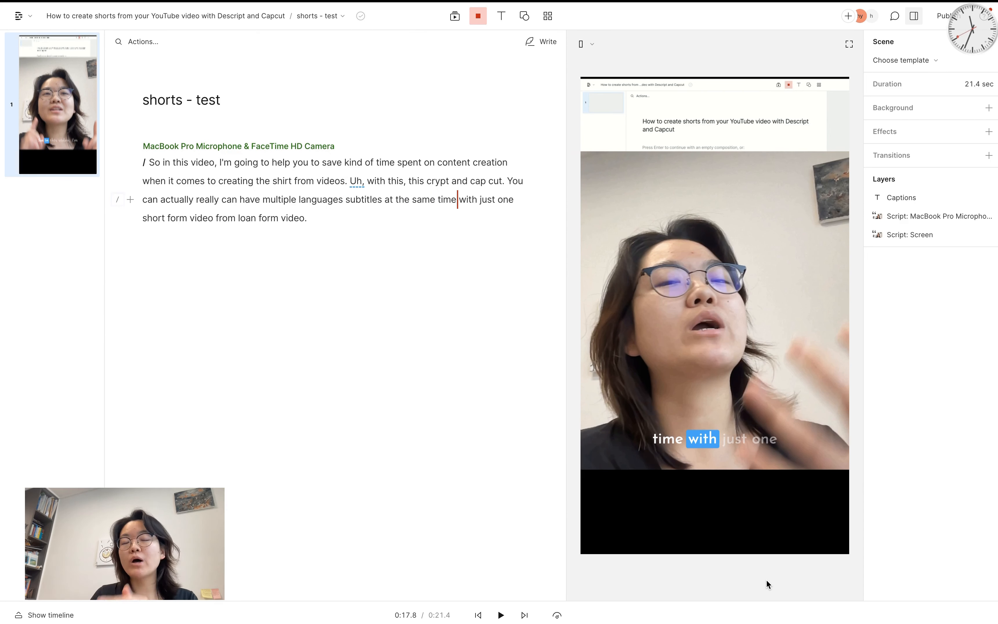
pyautogui.click(982, 331)
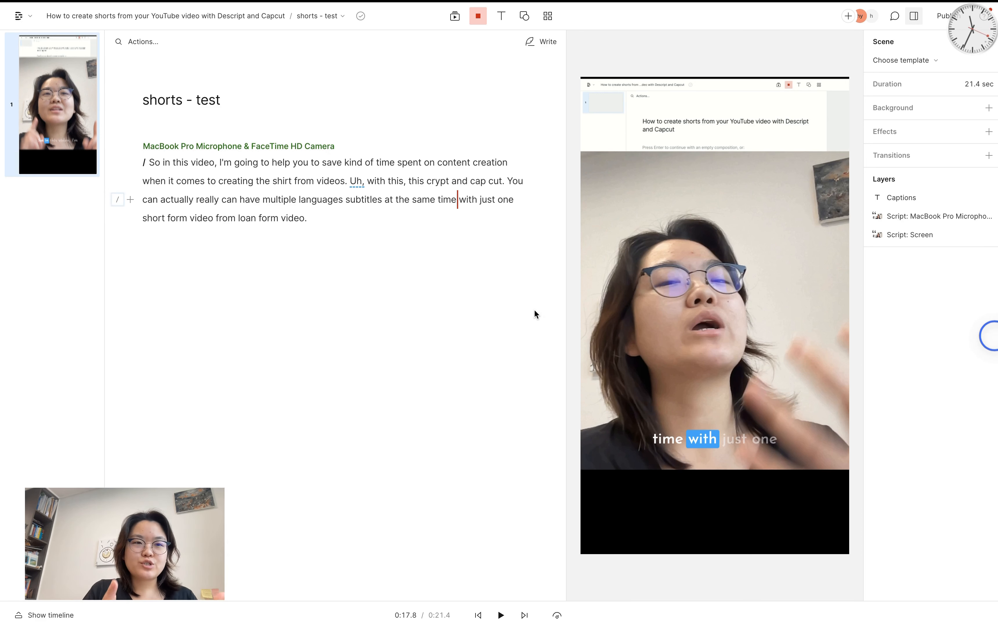
# Step: Look over the short's publish settings and its video export options
pyautogui.click(945, 16)
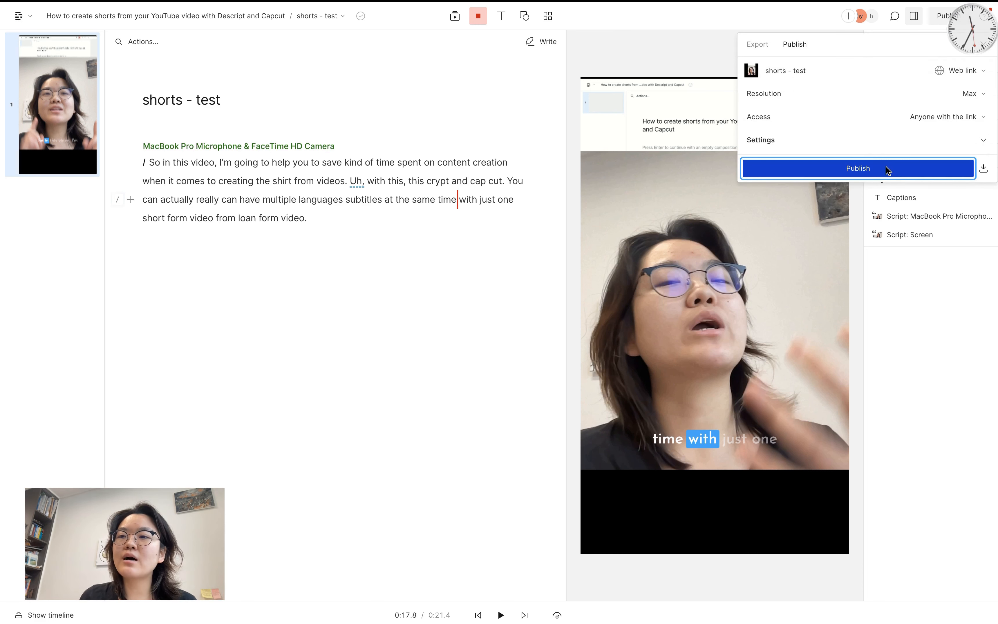
pyautogui.click(764, 43)
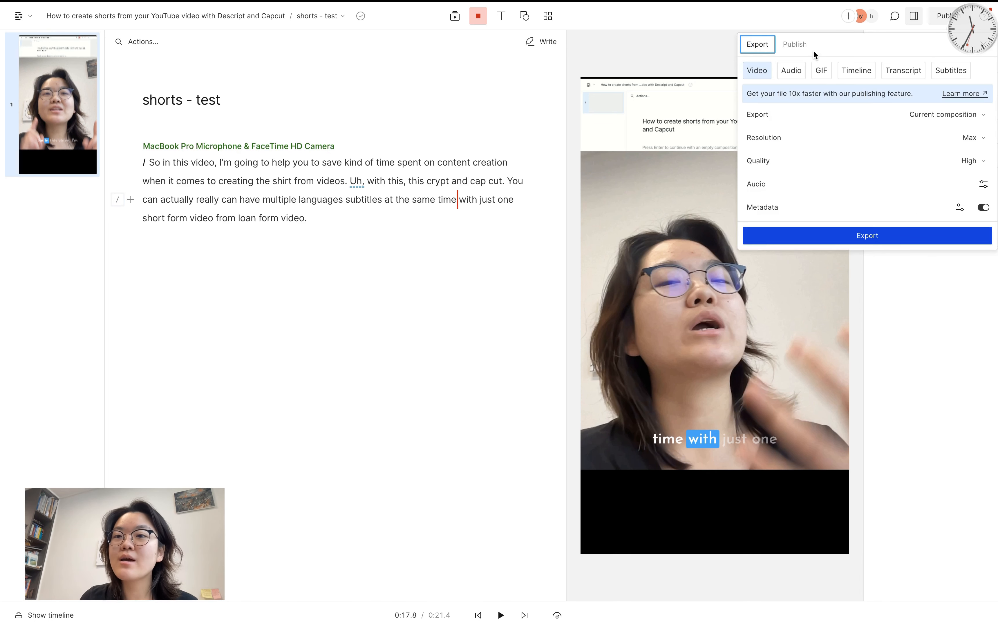
pyautogui.click(799, 44)
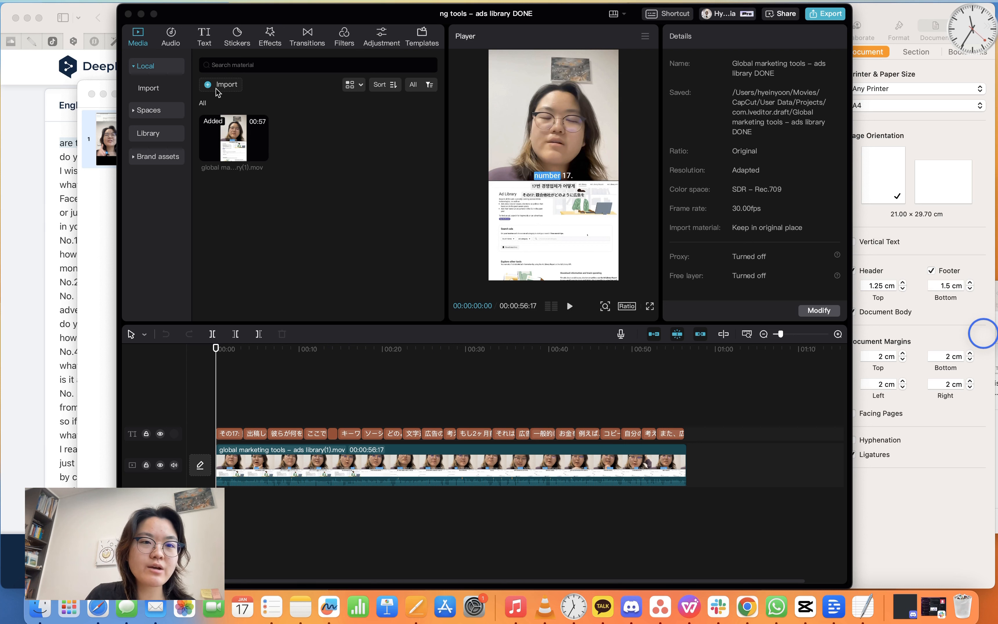
# Step: In CapCut, briefly preview the ads library video, select its clip and set the auto captions language to English
pyautogui.press('space')
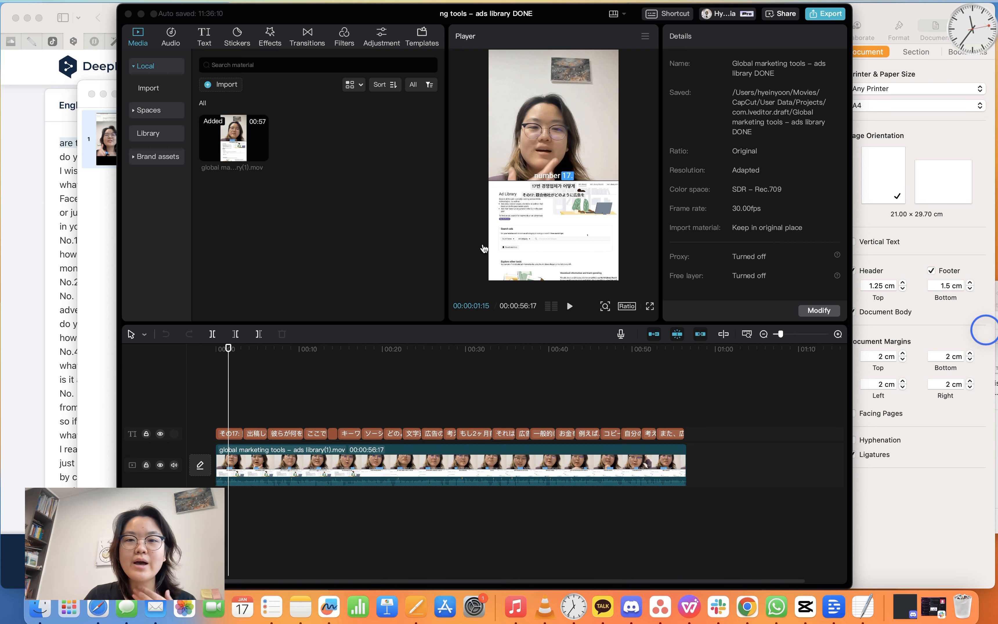
pyautogui.click(547, 187)
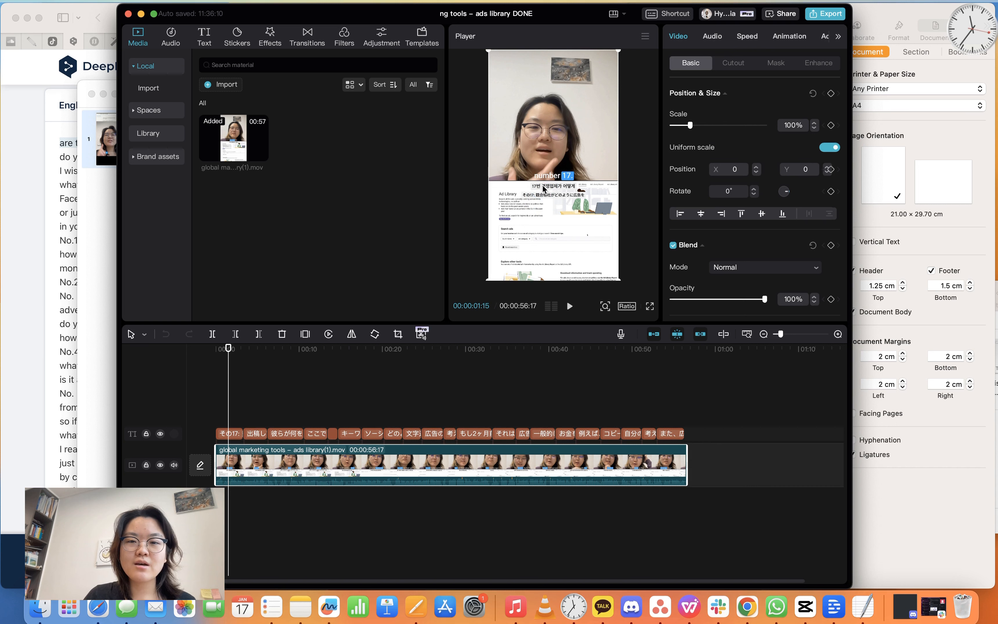
pyautogui.click(205, 39)
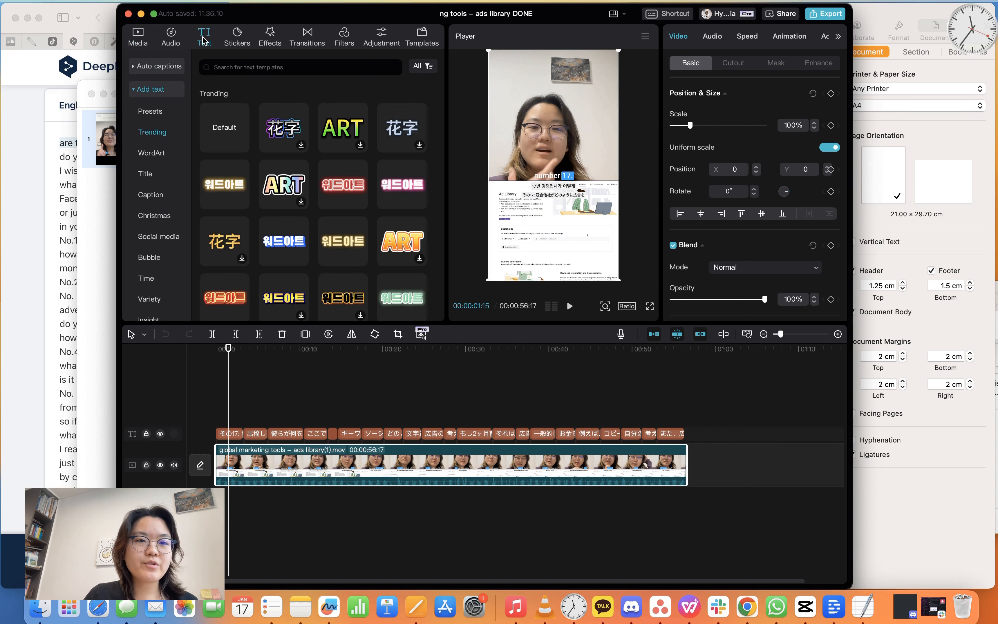
pyautogui.click(131, 68)
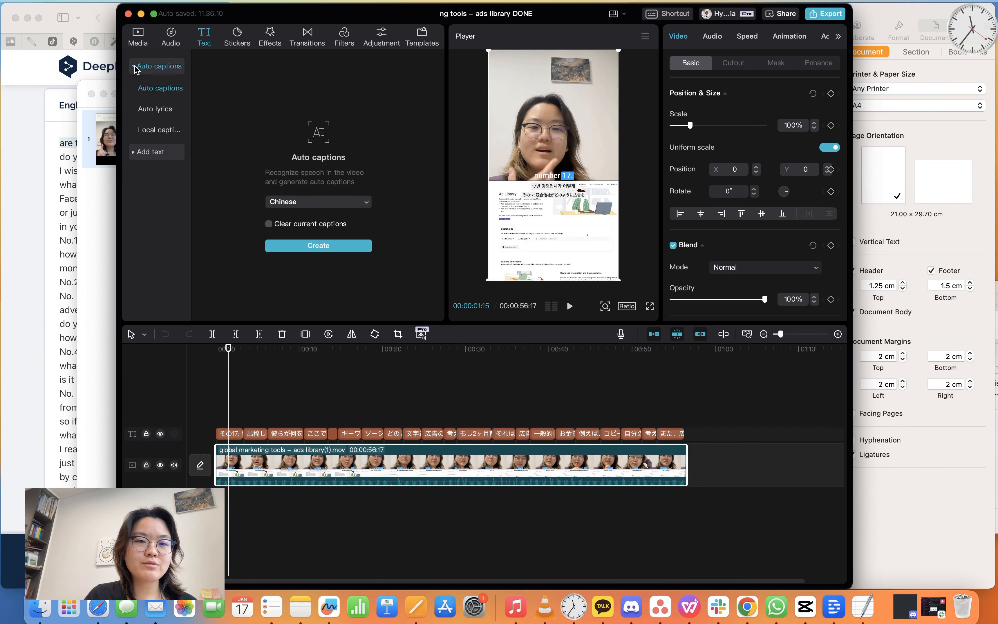
pyautogui.click(332, 200)
pyautogui.click(315, 258)
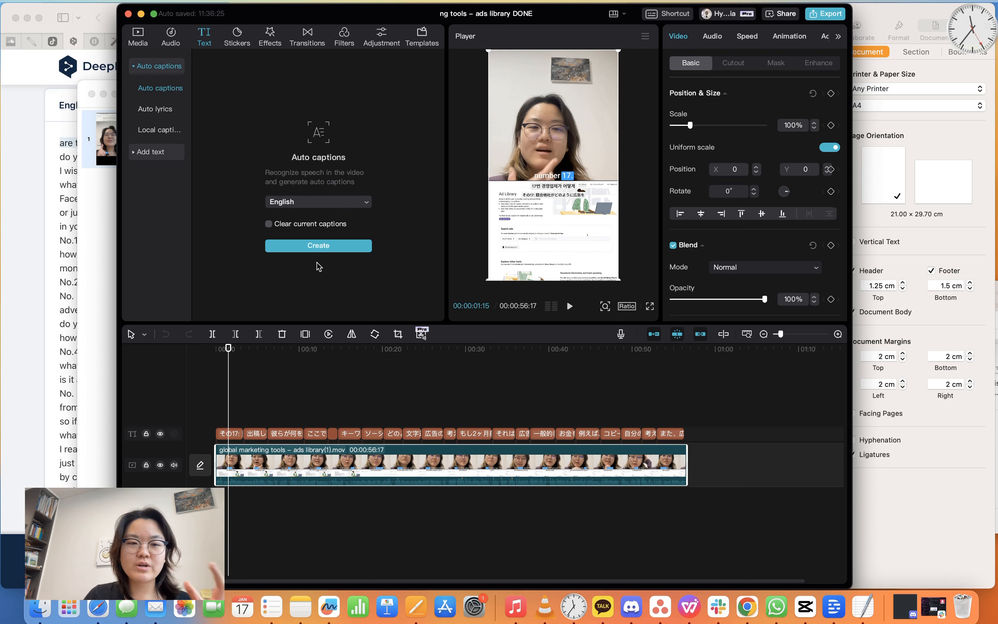